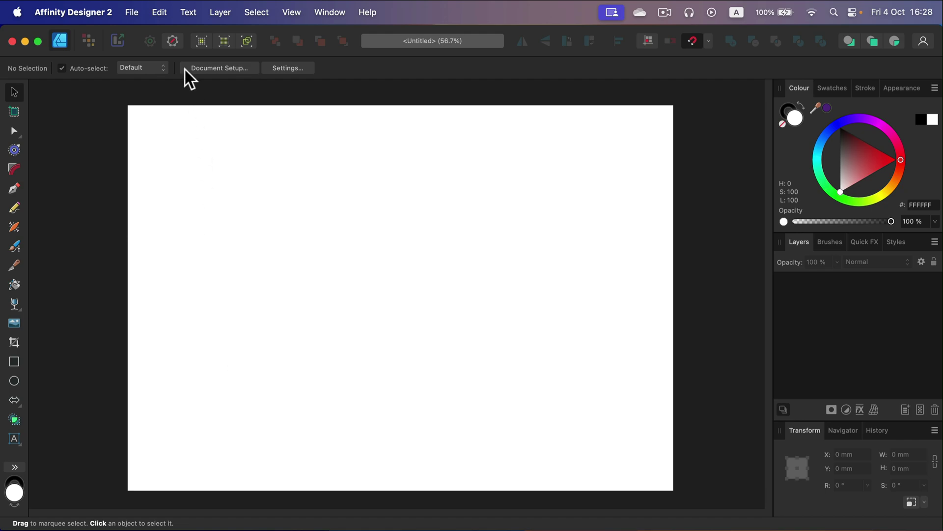
# Turn on Transparent background in Document Setup's Colour settings and confirm.
pyautogui.click(229, 68)
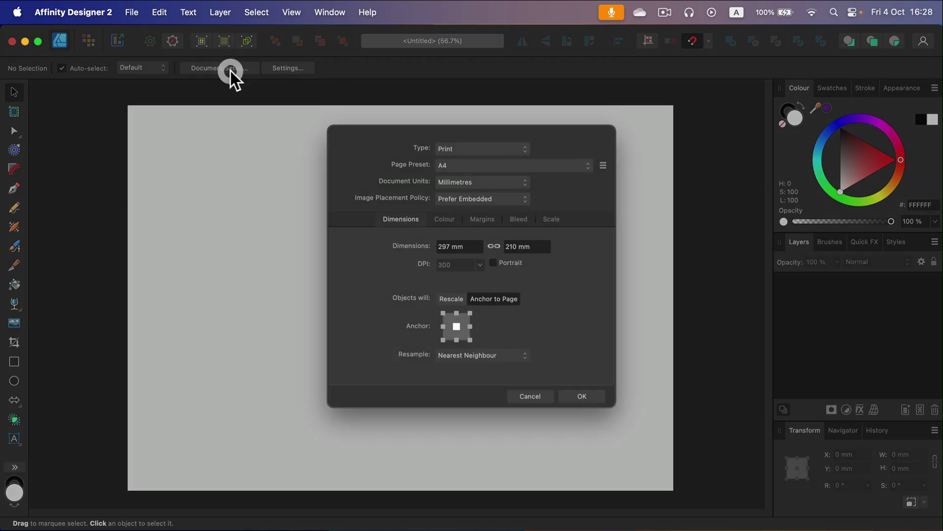
pyautogui.click(446, 232)
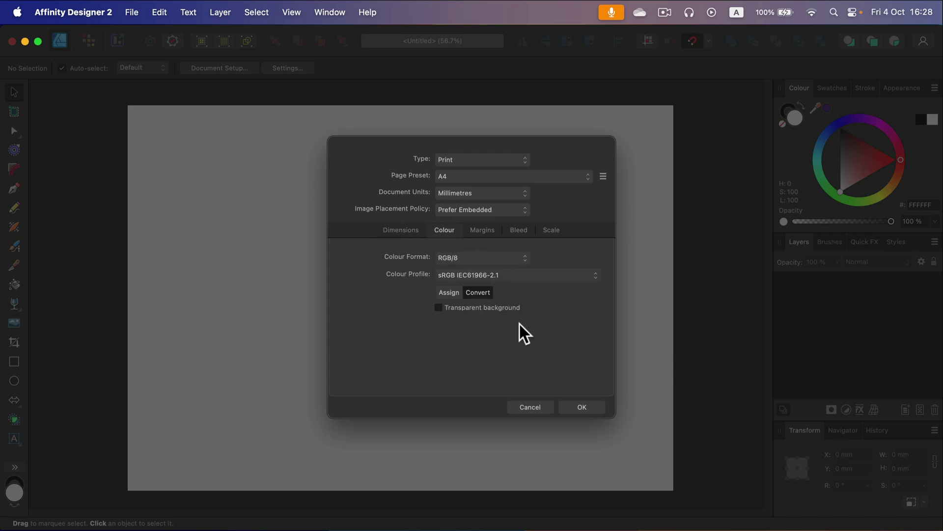
pyautogui.click(438, 308)
pyautogui.click(571, 409)
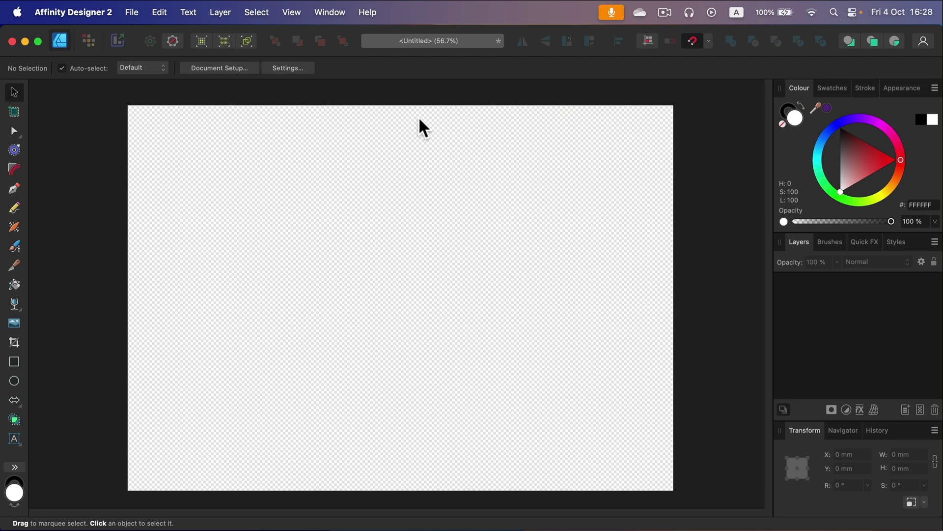
# Turn Transparent background back off to restore the opaque white page.
pyautogui.click(240, 67)
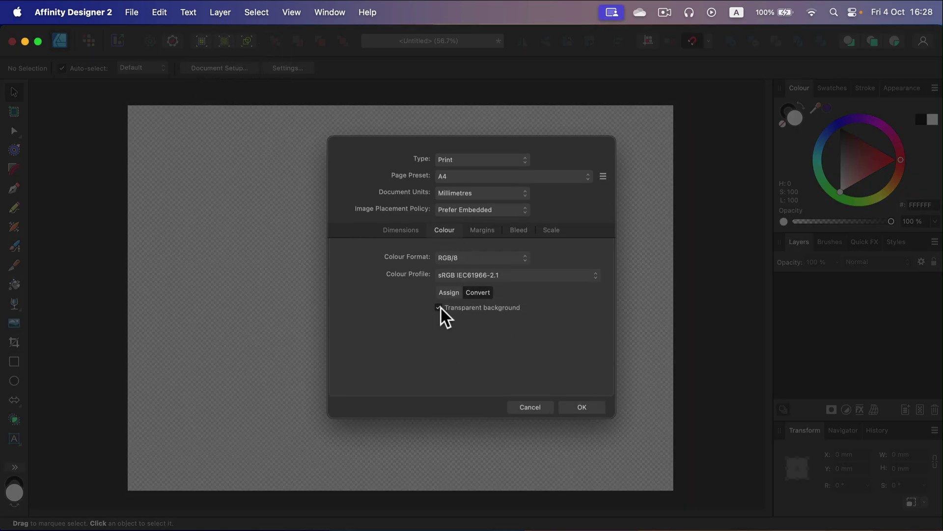
pyautogui.click(441, 307)
pyautogui.click(594, 407)
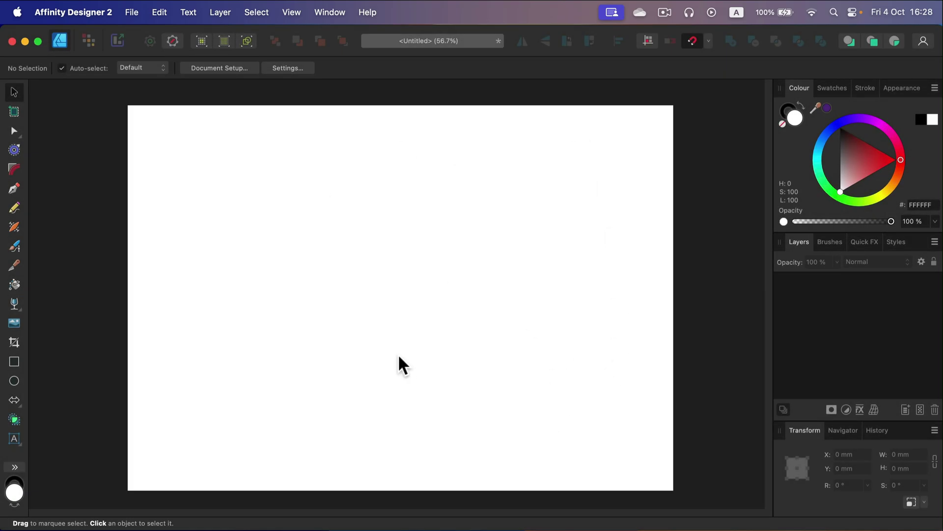
# Draw a rectangle on the page with no stroke and a dark red 941A1A fill.
pyautogui.click(11, 362)
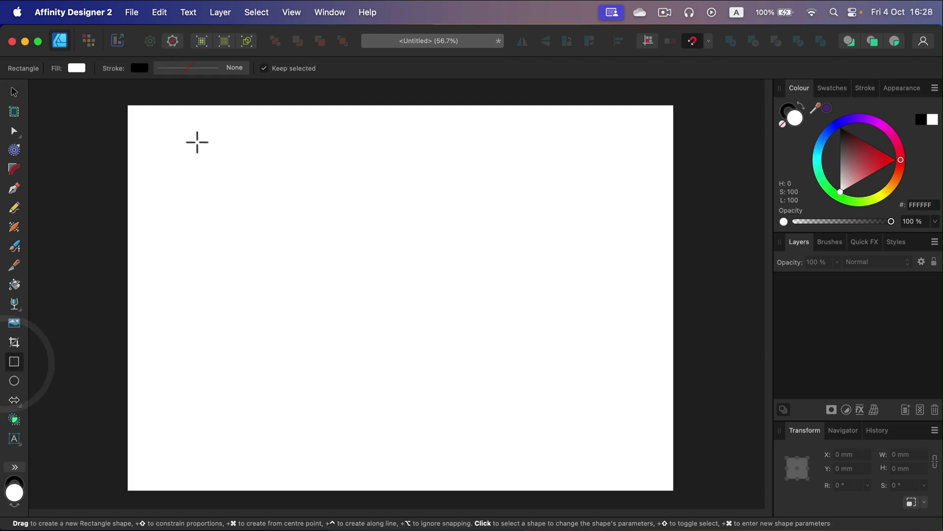
pyautogui.moveTo(197, 143); pyautogui.dragTo(557, 371)
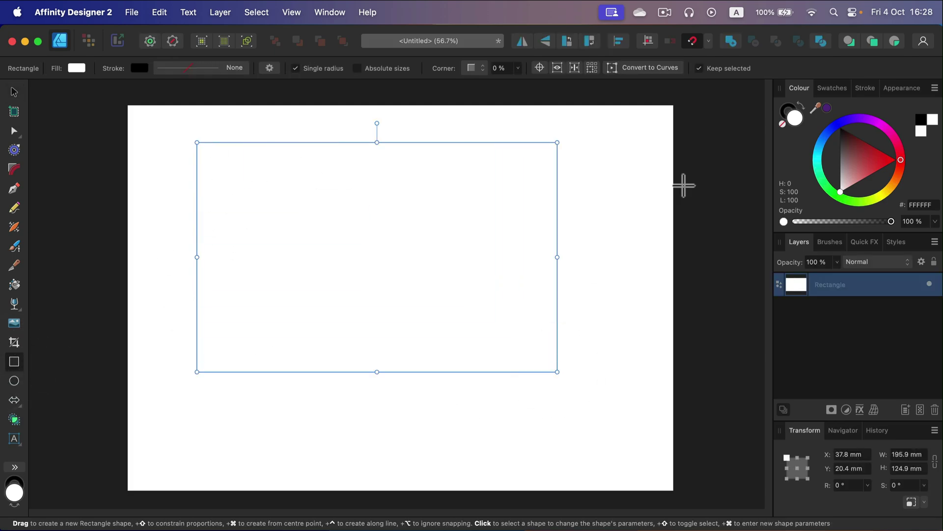
pyautogui.click(782, 111)
pyautogui.click(783, 123)
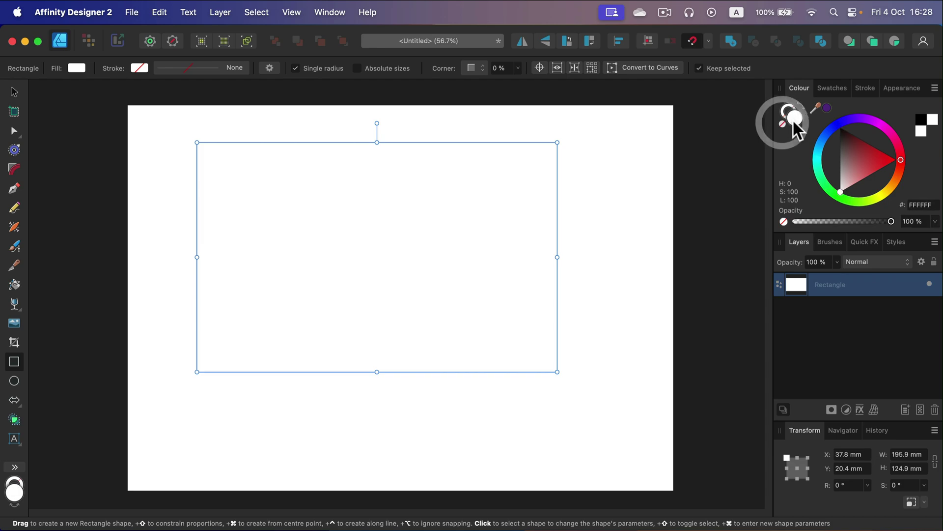
pyautogui.click(793, 119)
pyautogui.click(859, 158)
pyautogui.click(868, 149)
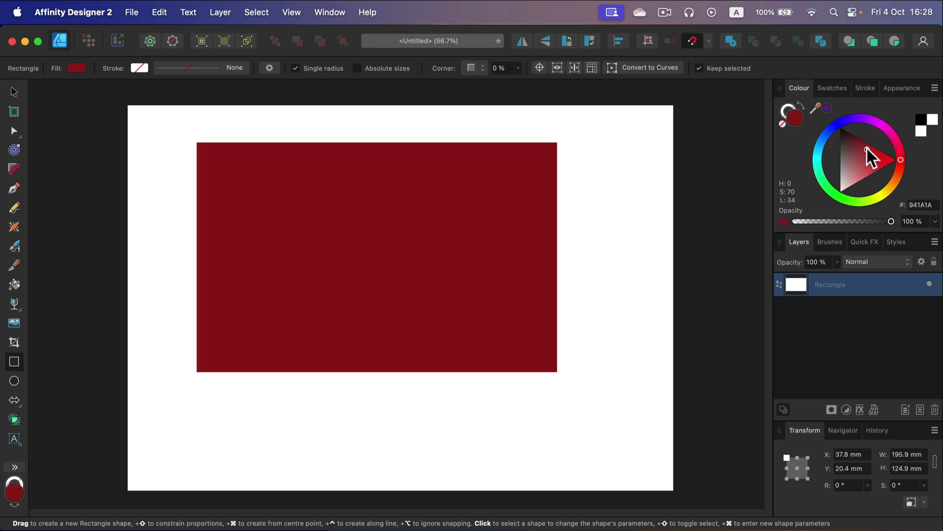
# Stretch the rectangle to the page corners, lock it, and check it can't be marquee-selected.
pyautogui.moveTo(558, 142); pyautogui.dragTo(674, 105)
pyautogui.moveTo(198, 370); pyautogui.dragTo(127, 490)
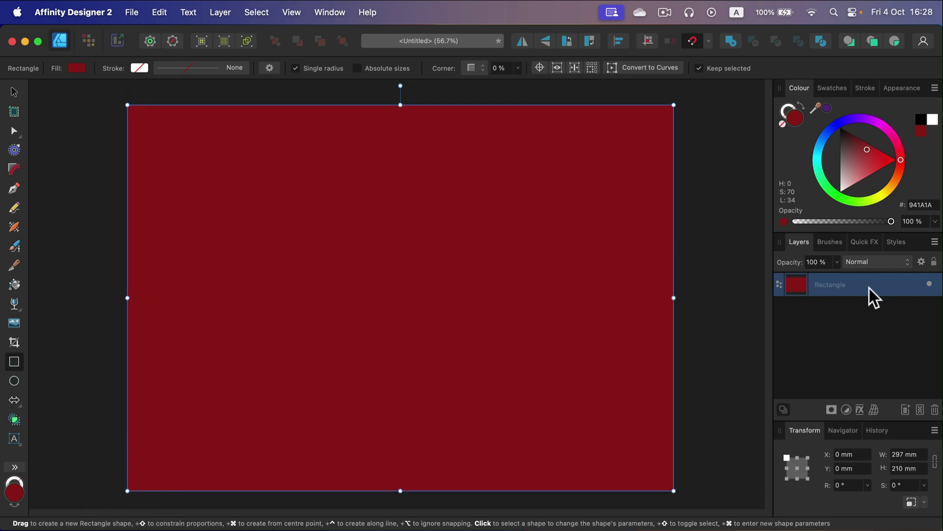
pyautogui.click(934, 261)
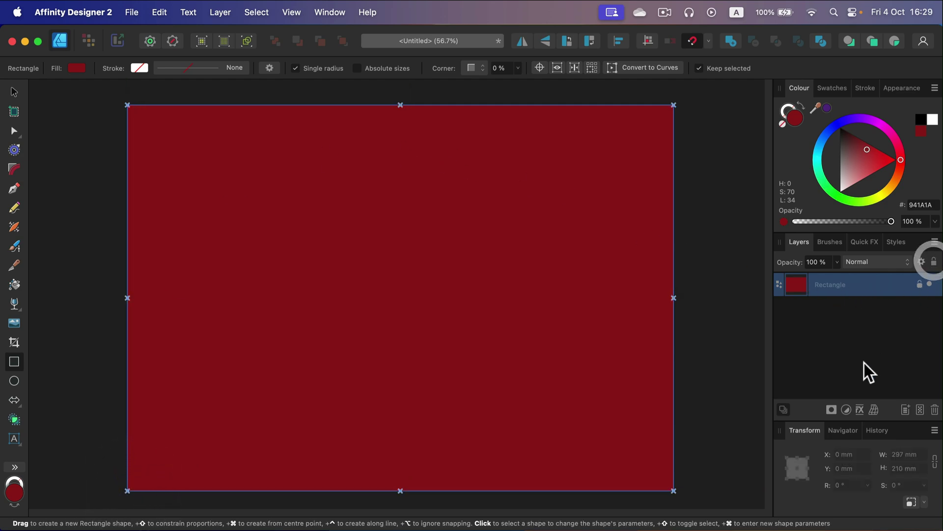
pyautogui.click(15, 92)
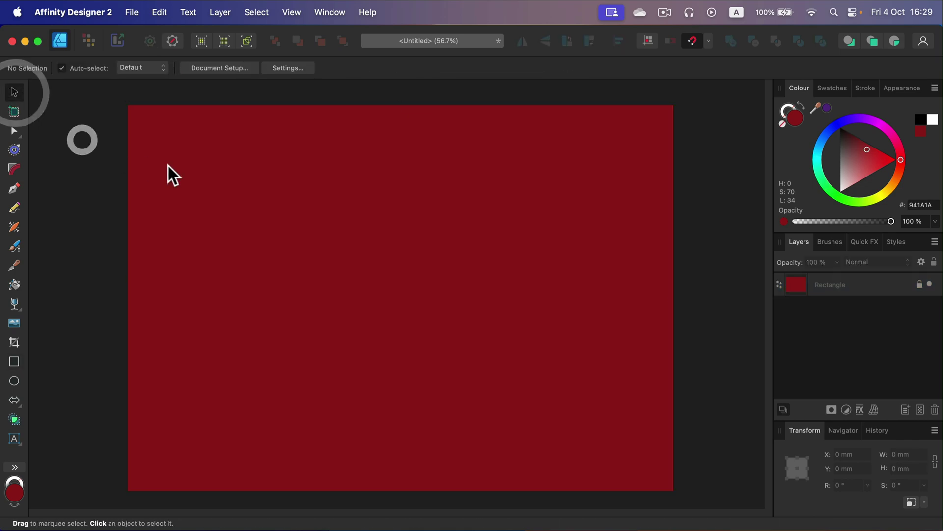
pyautogui.click(168, 166)
pyautogui.moveTo(272, 196); pyautogui.dragTo(570, 291)
pyautogui.moveTo(291, 168); pyautogui.dragTo(543, 270)
pyautogui.moveTo(318, 201); pyautogui.dragTo(530, 303)
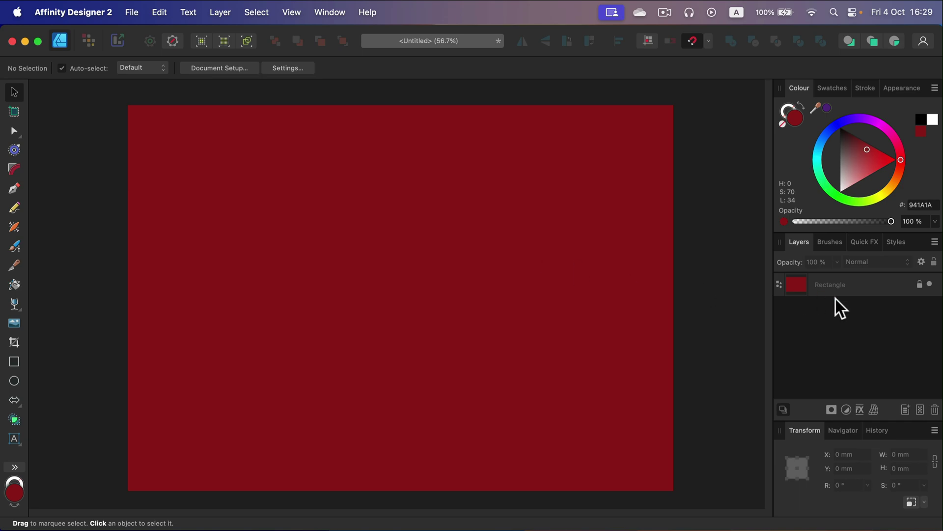
# Apply a vertical linear gradient to the hidden Rectangle layer and make it visible again.
pyautogui.click(930, 284)
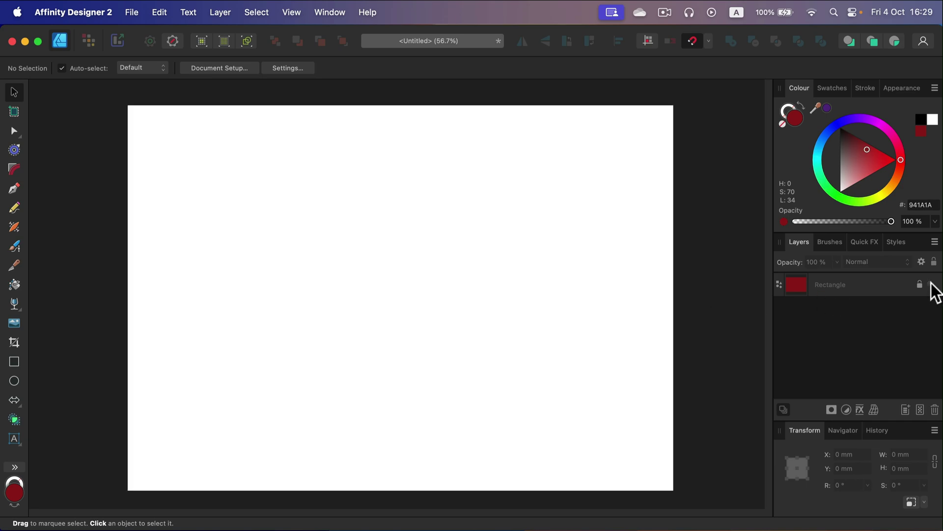
pyautogui.click(876, 284)
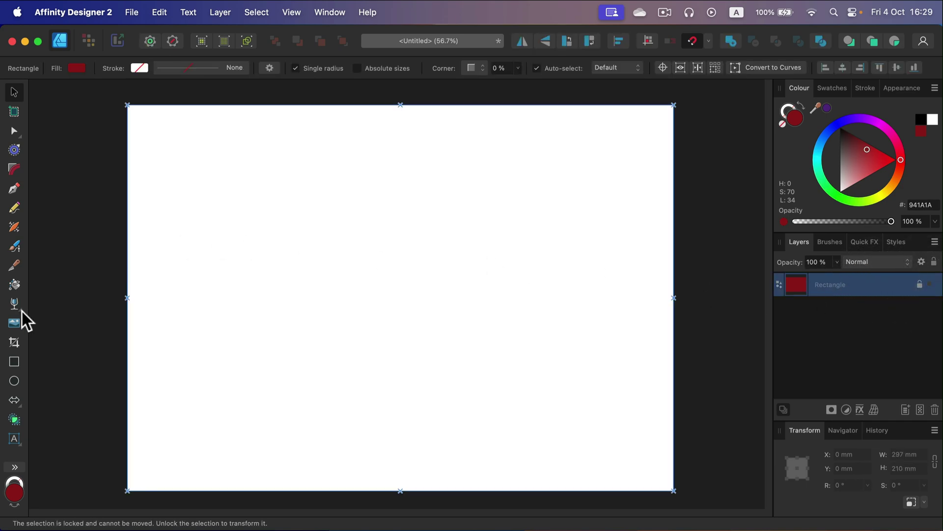
pyautogui.moveTo(22, 311); pyautogui.dragTo(37, 320)
pyautogui.click(46, 308)
pyautogui.moveTo(415, 114); pyautogui.dragTo(415, 398)
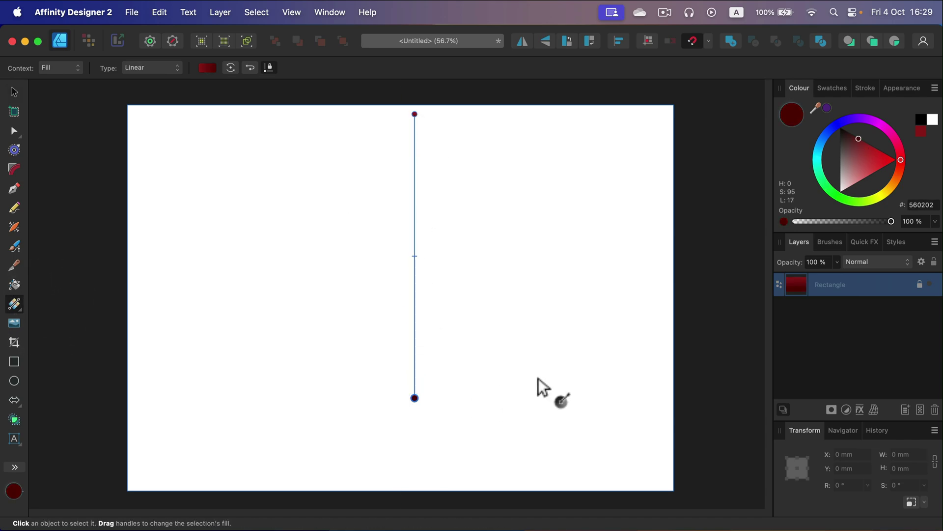
pyautogui.click(930, 284)
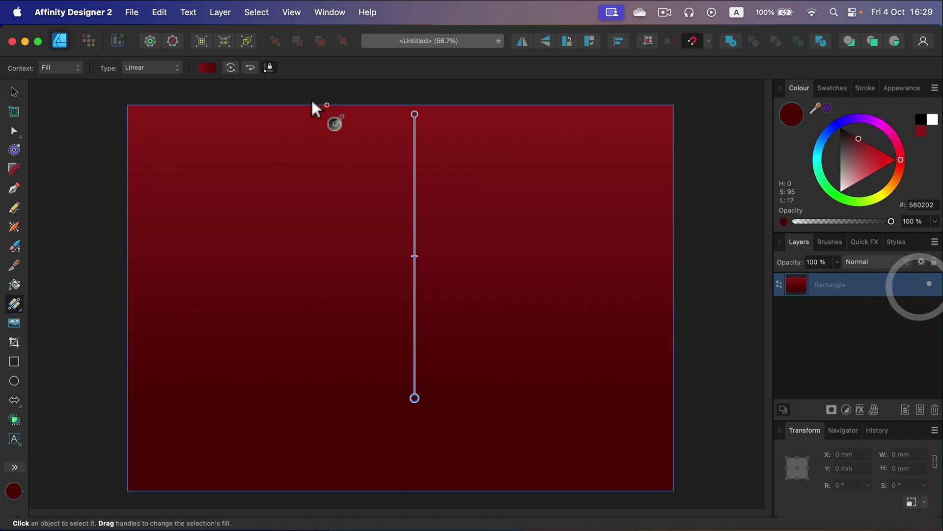
# Set the gradient stops to purple 881A94 and dark navy 021856, adding noise.
pyautogui.click(208, 67)
pyautogui.click(200, 121)
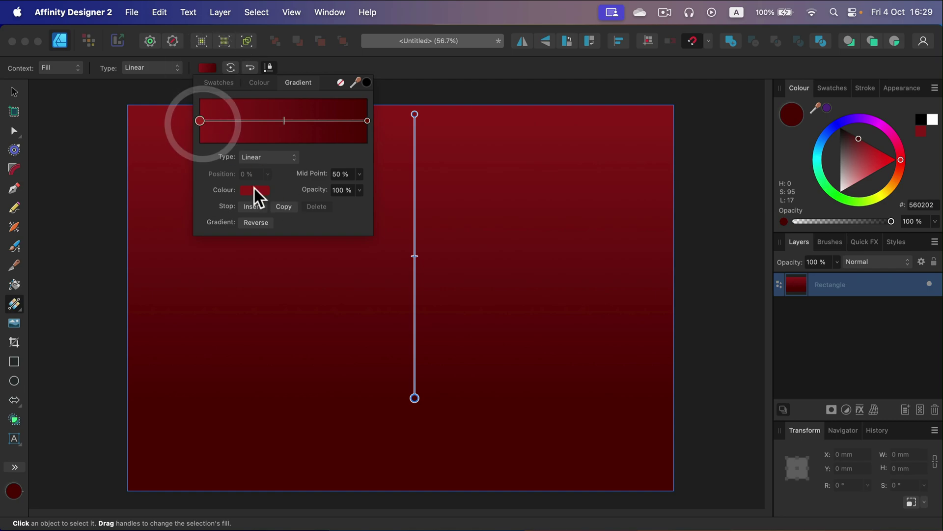
pyautogui.click(254, 190)
pyautogui.click(326, 247)
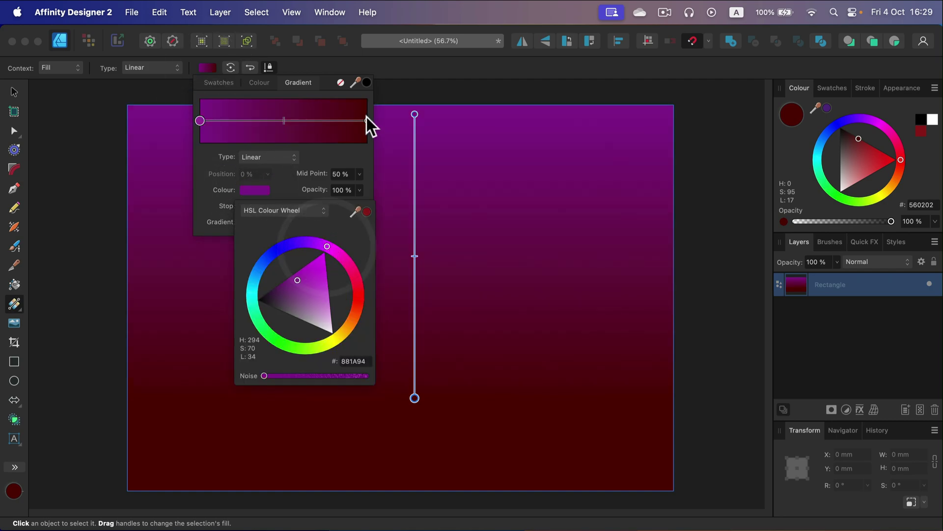
pyautogui.click(367, 120)
pyautogui.click(241, 191)
pyautogui.click(266, 254)
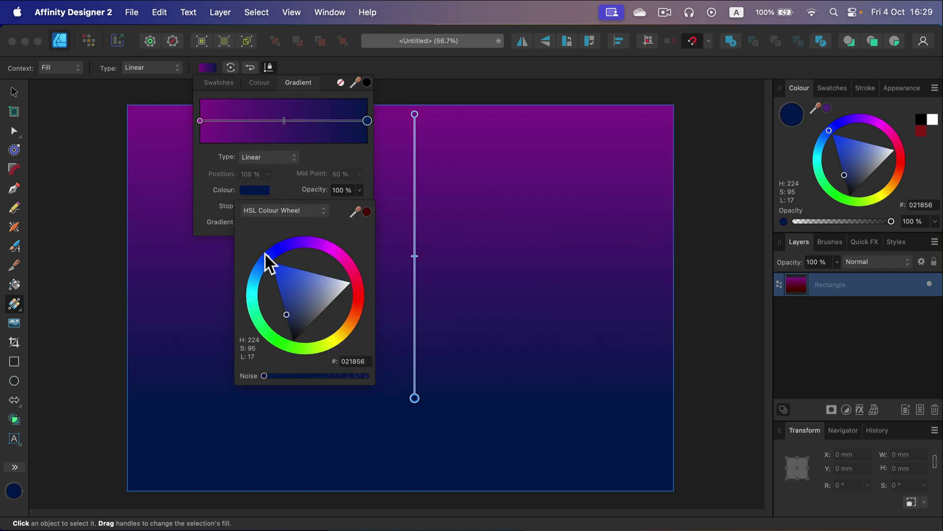
pyautogui.click(301, 376)
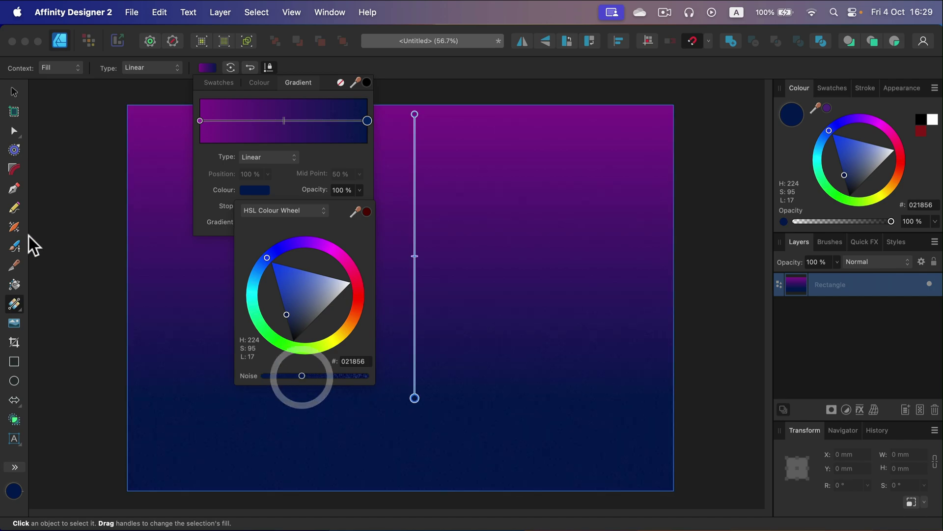
pyautogui.click(166, 464)
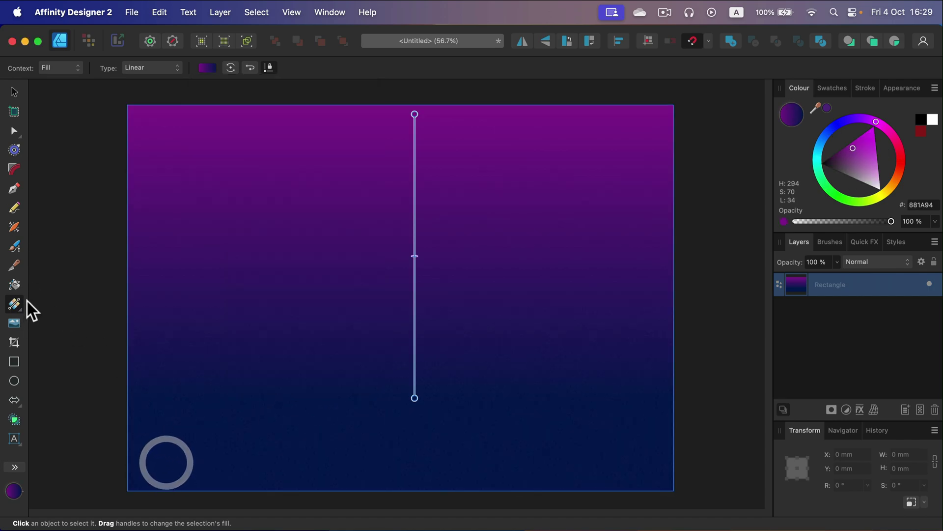
# Run the gradient diagonally from bottom-left to top-right and shift its midpoint toward top-right.
pyautogui.moveTo(193, 395); pyautogui.dragTo(529, 194)
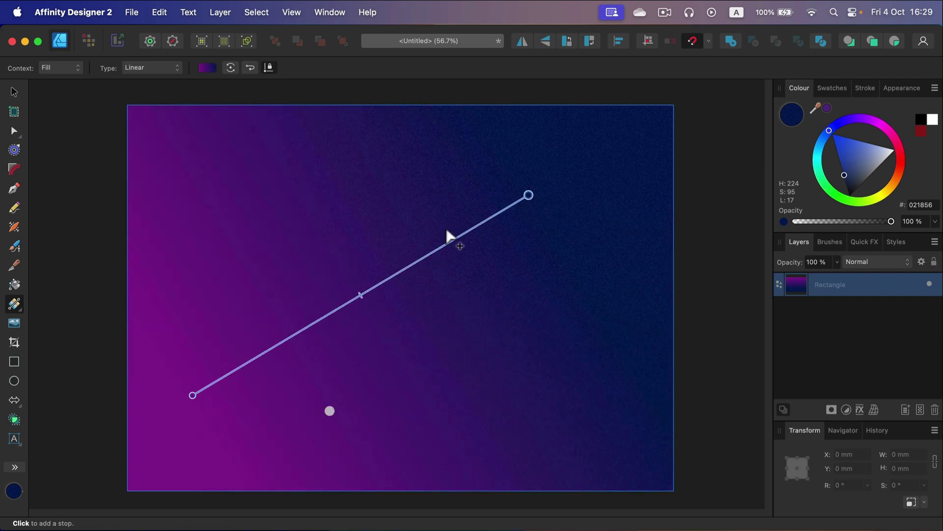
pyautogui.moveTo(306, 252); pyautogui.dragTo(662, 121)
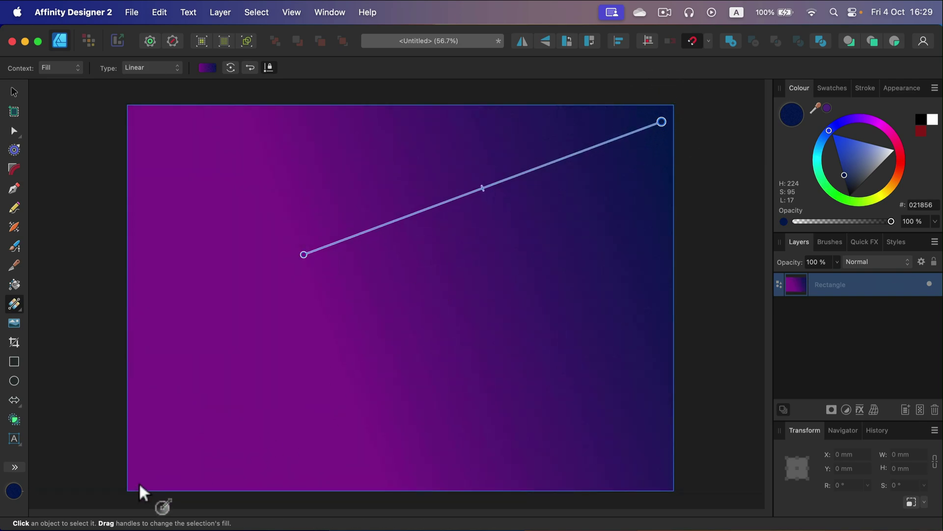
pyautogui.moveTo(139, 484); pyautogui.dragTo(661, 123)
pyautogui.moveTo(397, 305); pyautogui.dragTo(514, 217)
# Delete the gradient rectangle from the page.
pyautogui.click(16, 95)
pyautogui.click(706, 221)
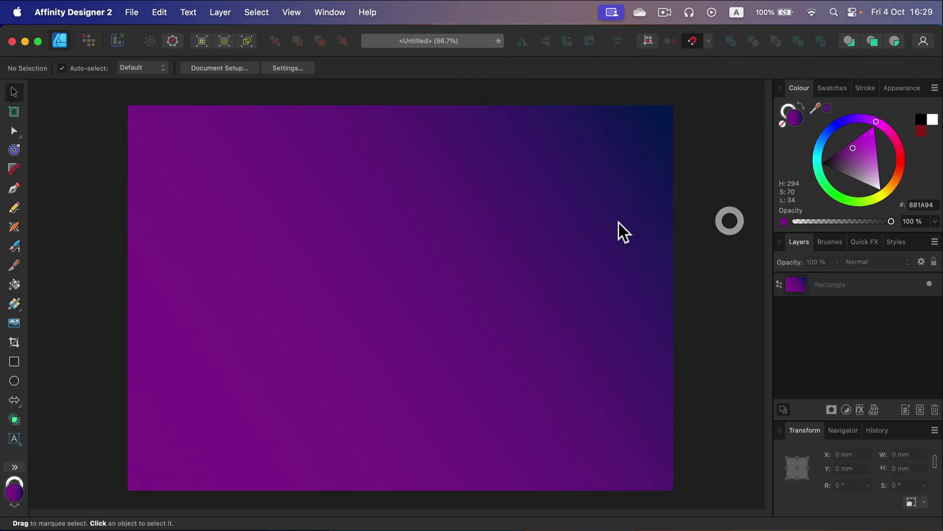
pyautogui.click(617, 223)
pyautogui.click(935, 262)
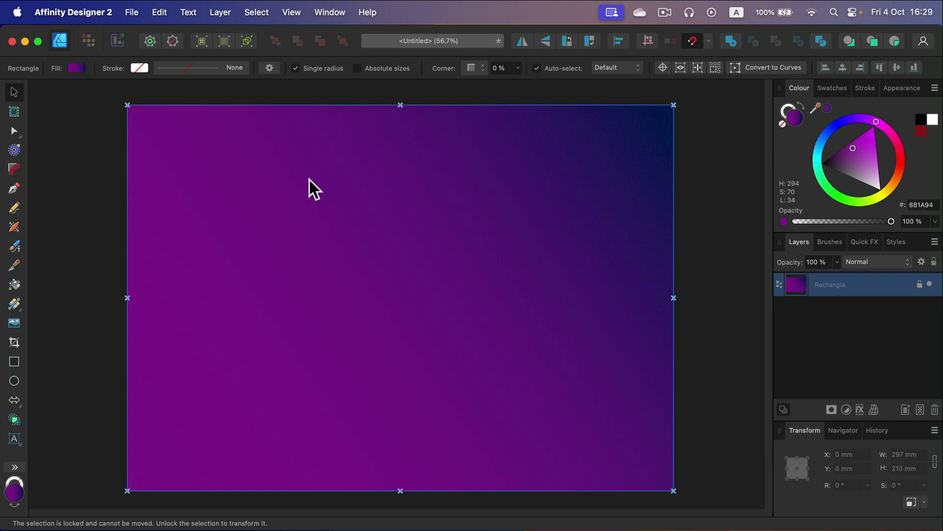
pyautogui.click(920, 284)
pyautogui.click(739, 240)
pyautogui.click(614, 241)
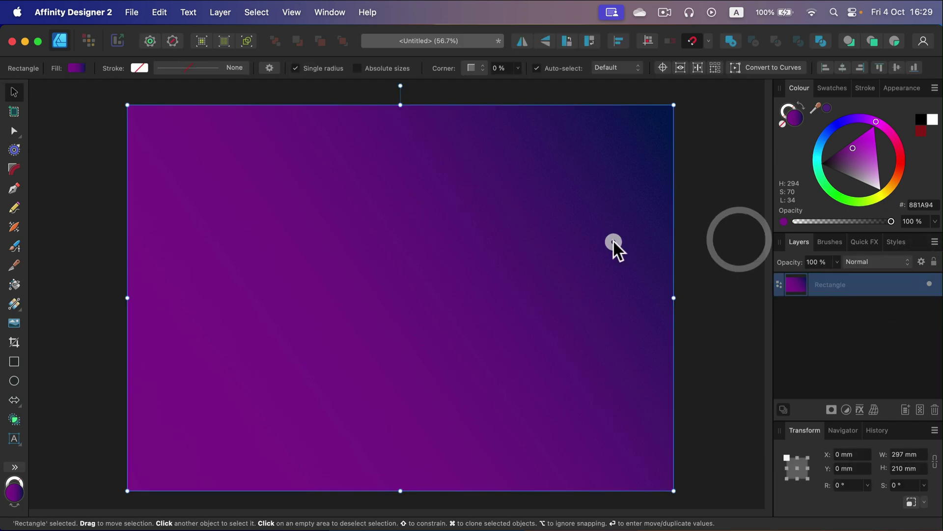
pyautogui.press('Delete')
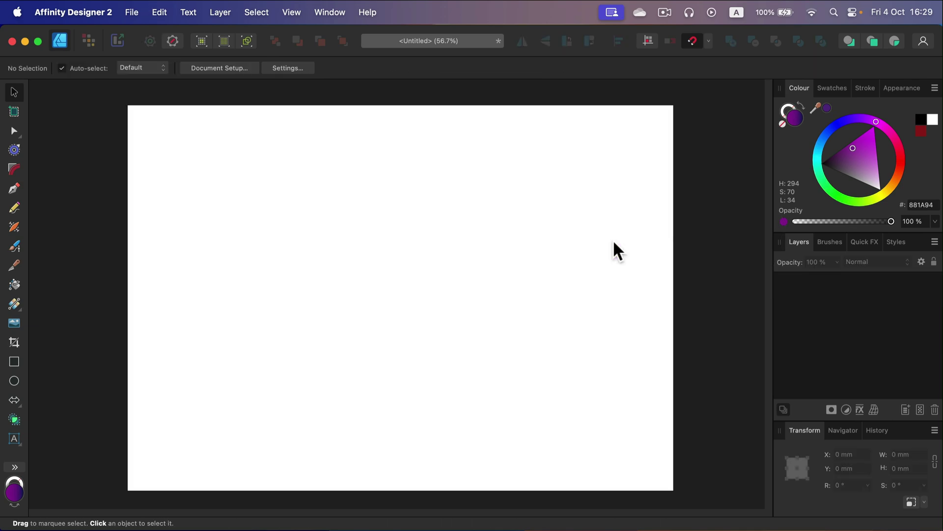
# Insert a document-sized 297 × 210 mm artboard and select Artboard1 by its label.
pyautogui.click(15, 113)
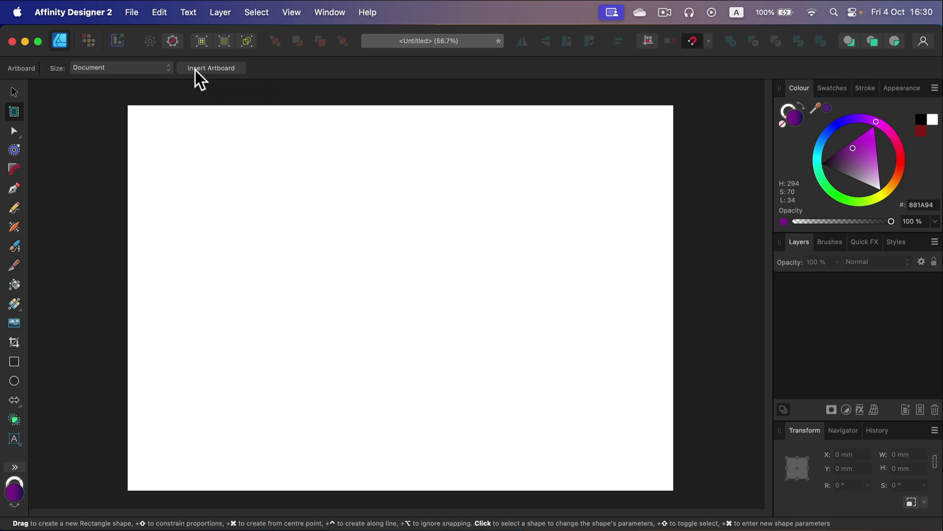
pyautogui.click(228, 69)
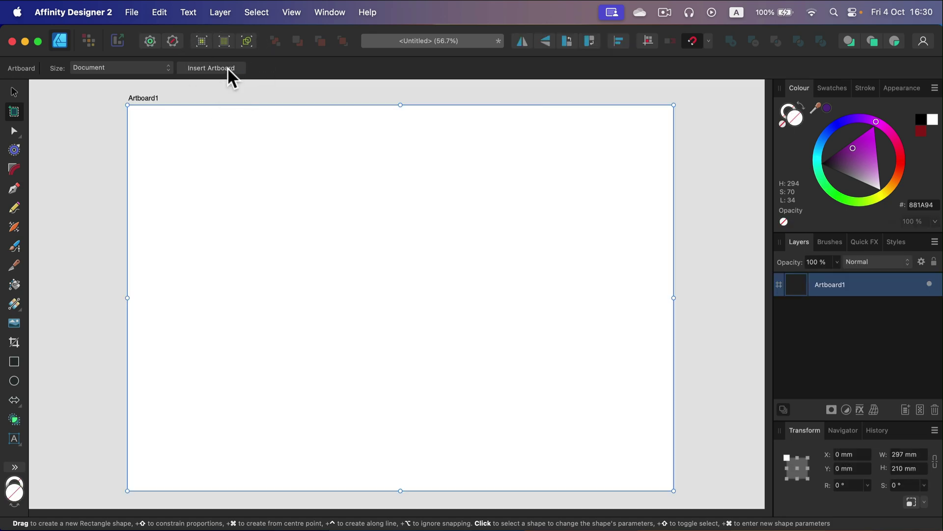
pyautogui.click(14, 92)
pyautogui.click(97, 131)
pyautogui.click(143, 97)
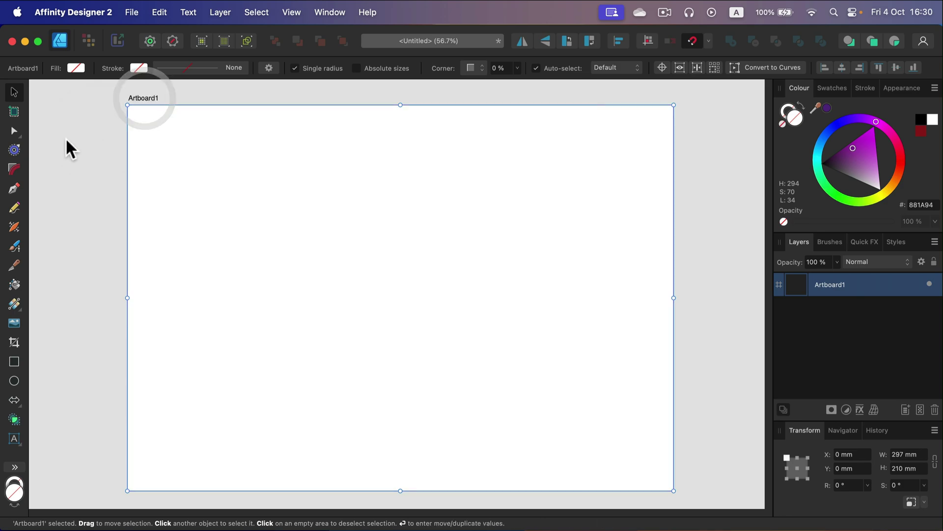
pyautogui.click(66, 138)
pyautogui.click(150, 96)
pyautogui.click(69, 125)
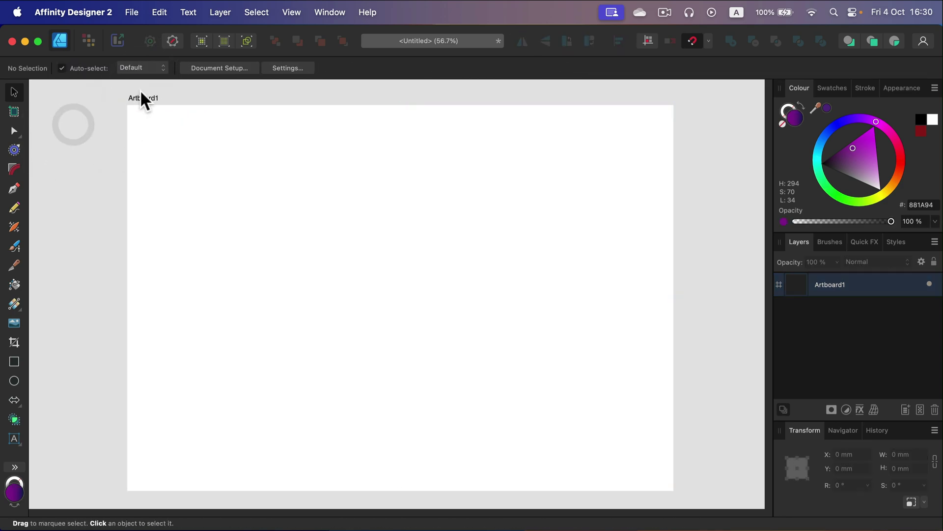
# Try a light blue and then a bright yellow background on Artboard1.
pyautogui.click(143, 97)
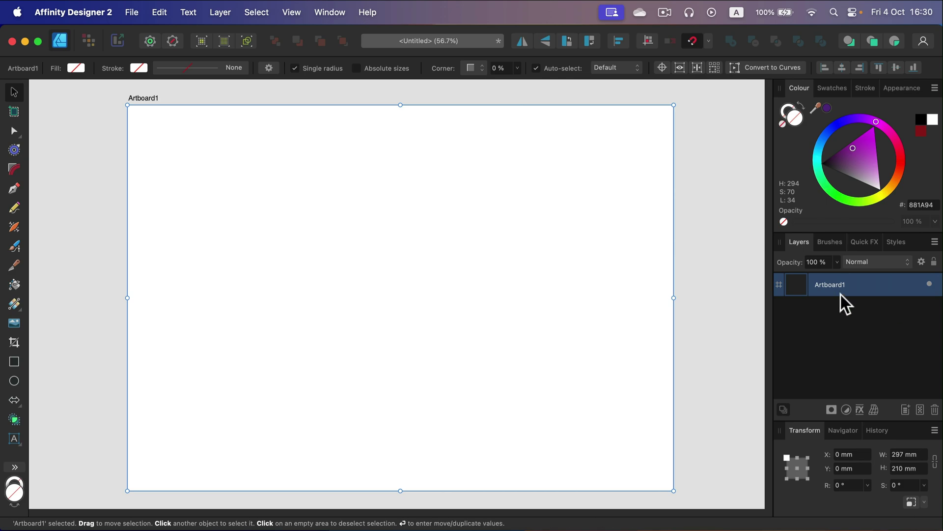
pyautogui.click(830, 137)
pyautogui.click(849, 152)
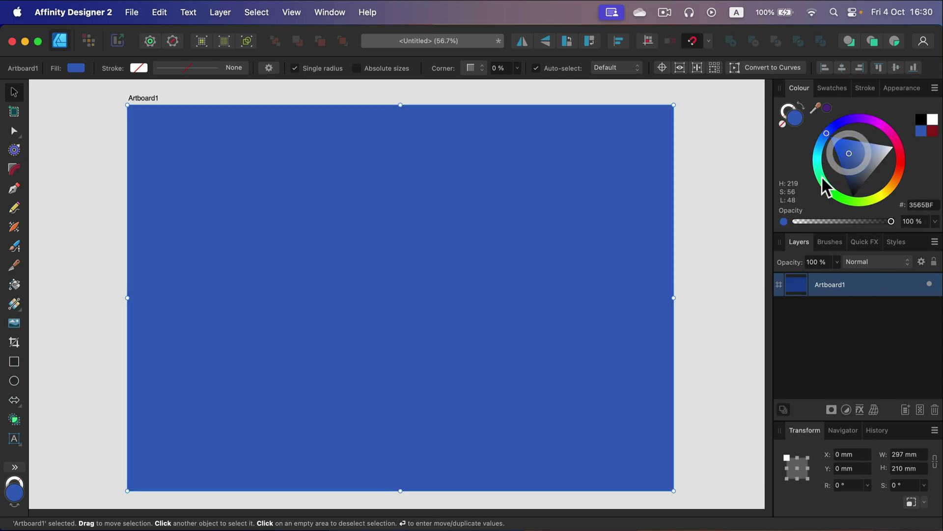
pyautogui.moveTo(826, 190); pyautogui.dragTo(845, 185)
pyautogui.click(888, 193)
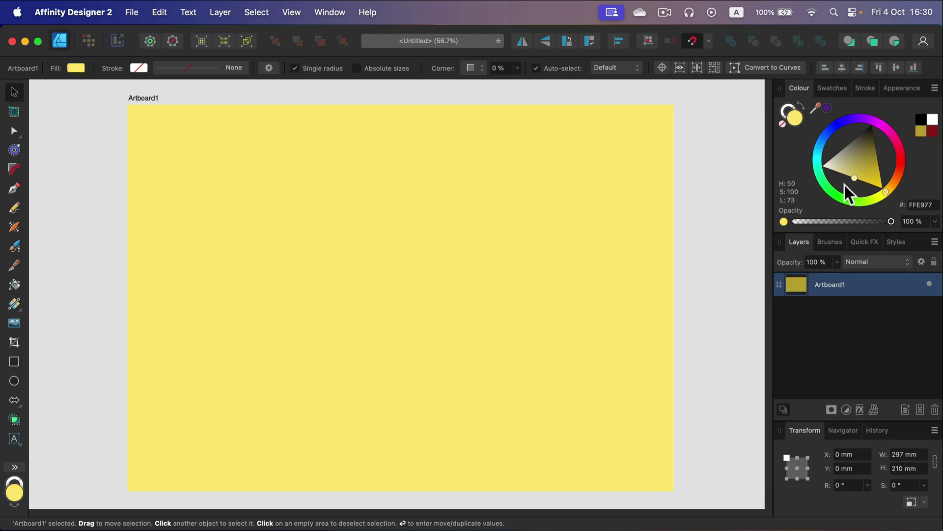
# Reselect Artboard1 and set its background to pale lavender BFCAFF.
pyautogui.click(14, 112)
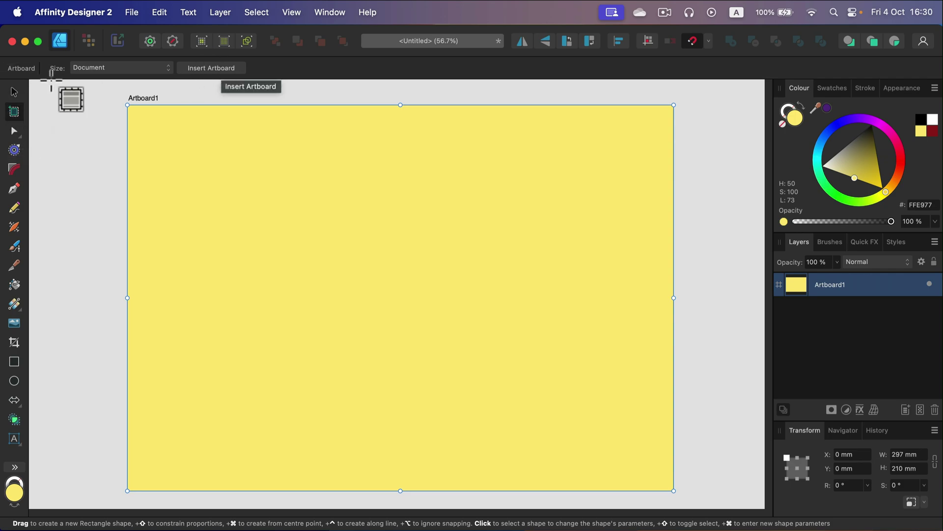
pyautogui.click(14, 92)
pyautogui.click(58, 97)
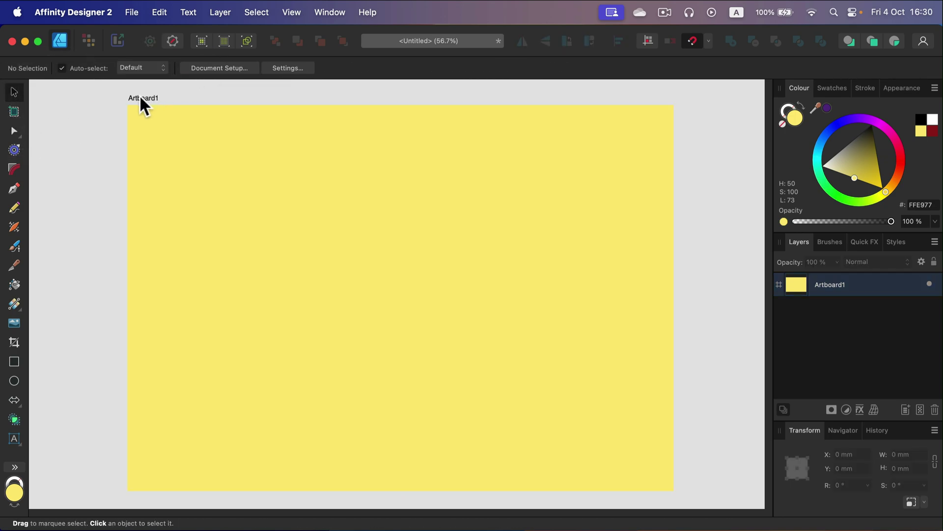
pyautogui.click(141, 99)
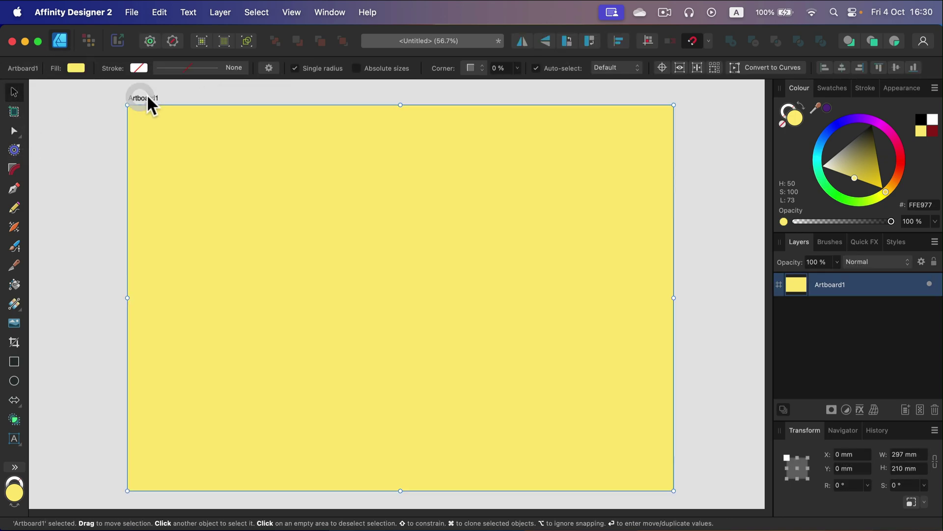
pyautogui.click(830, 126)
pyautogui.moveTo(855, 148); pyautogui.dragTo(912, 116)
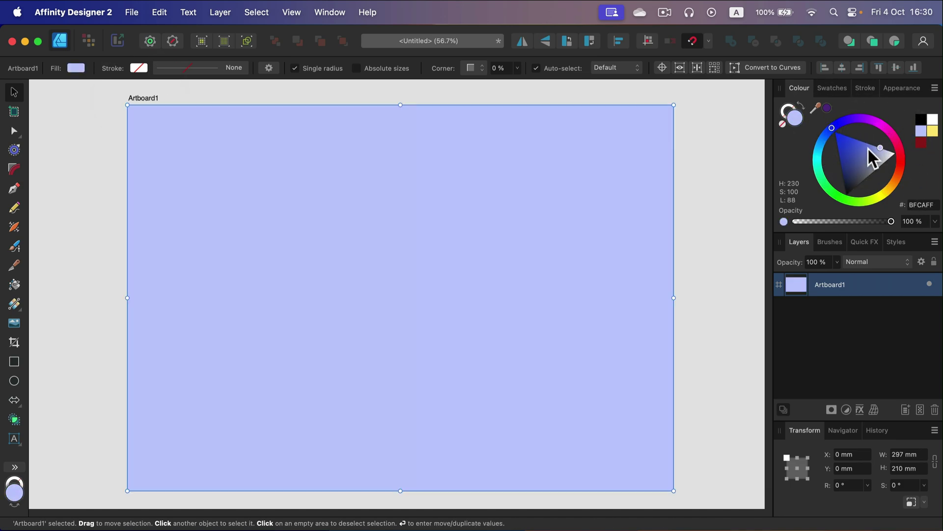
# Add a second artboard, Artboard2, and pan and zoom out to see both artboards.
pyautogui.click(69, 143)
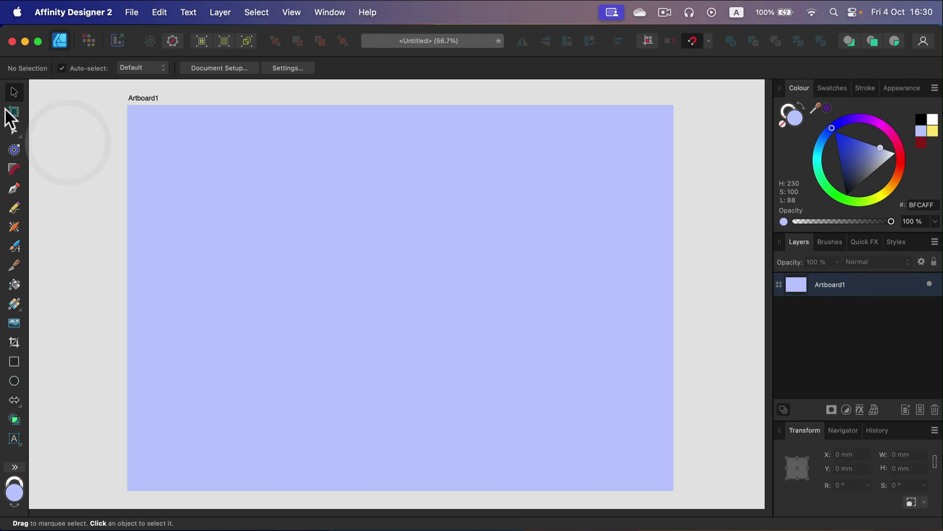
pyautogui.click(11, 112)
pyautogui.click(217, 66)
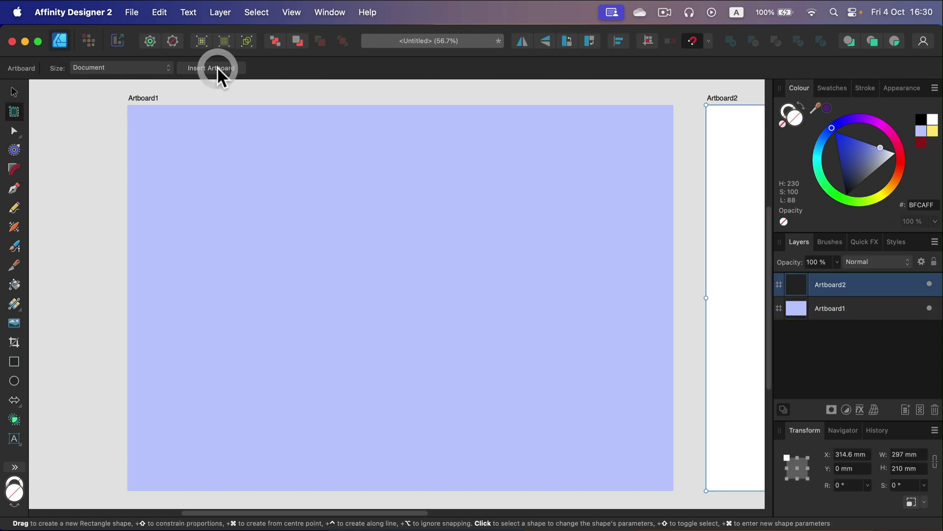
pyautogui.click(15, 92)
pyautogui.click(264, 88)
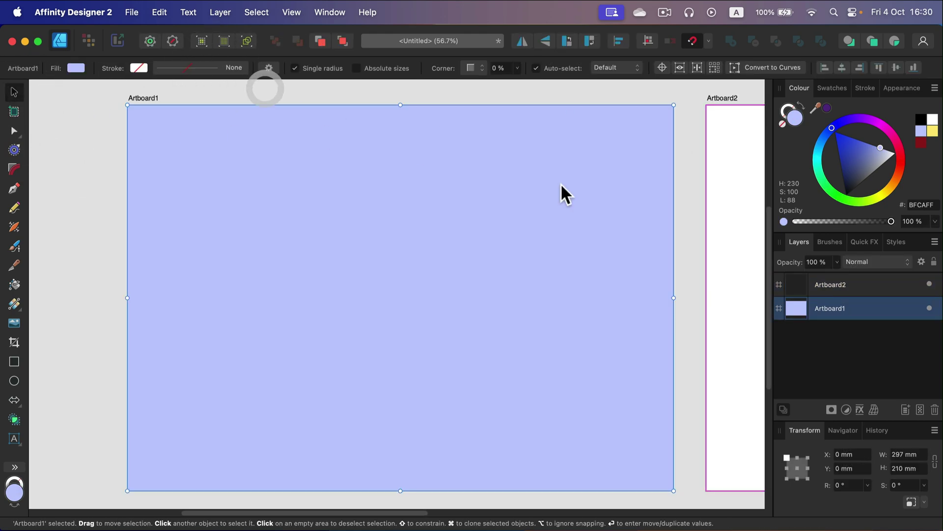
pyautogui.press('space')
pyautogui.moveTo(723, 166); pyautogui.dragTo(313, 154)
pyautogui.moveTo(501, 194); pyautogui.dragTo(446, 191)
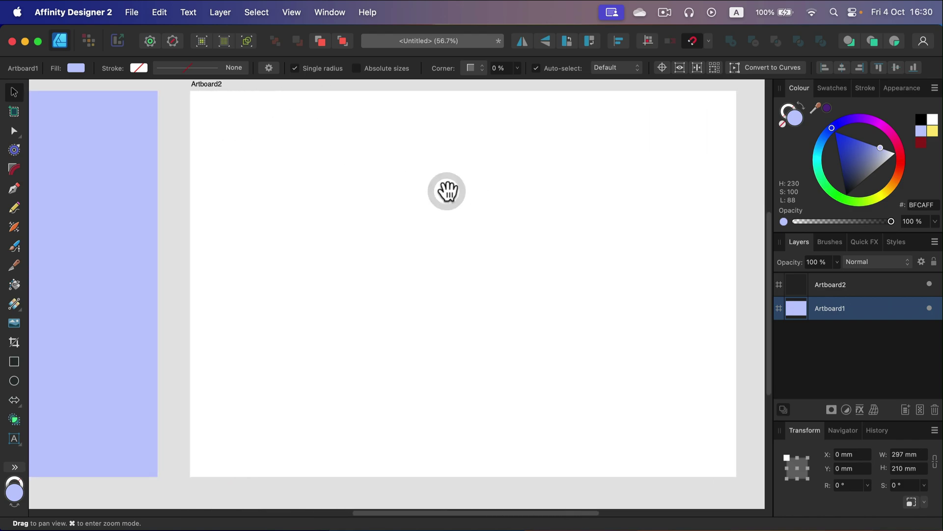
pyautogui.press('super+minus')
pyautogui.press('super+minus')
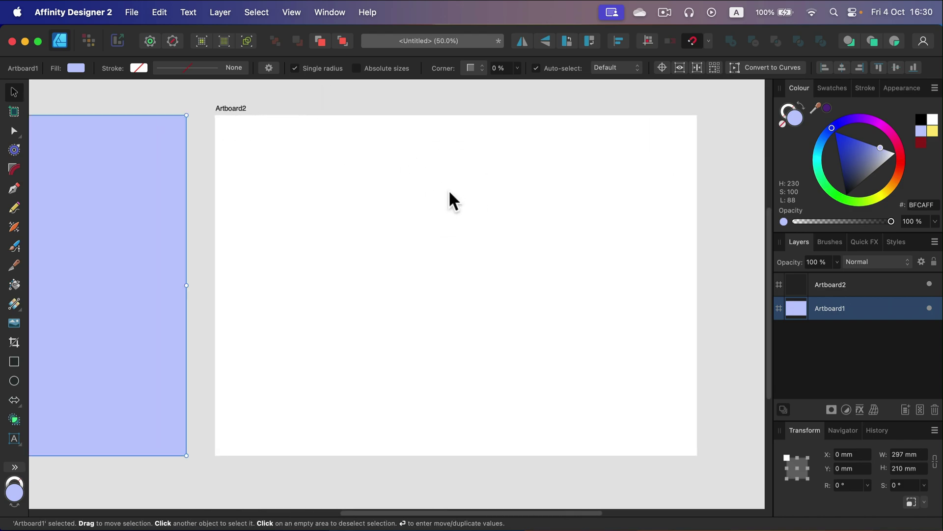
pyautogui.click(450, 178)
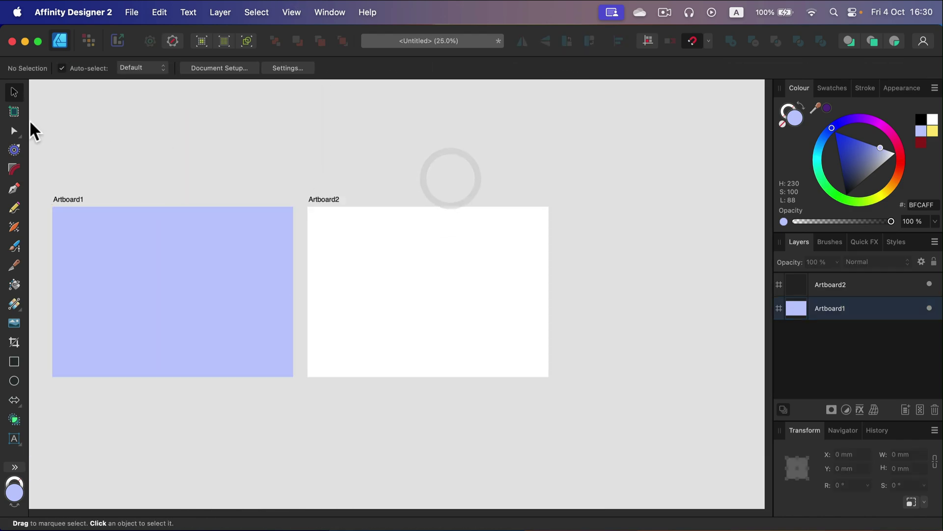
# Change Artboard1's background to teal 7AC2C7.
pyautogui.click(15, 112)
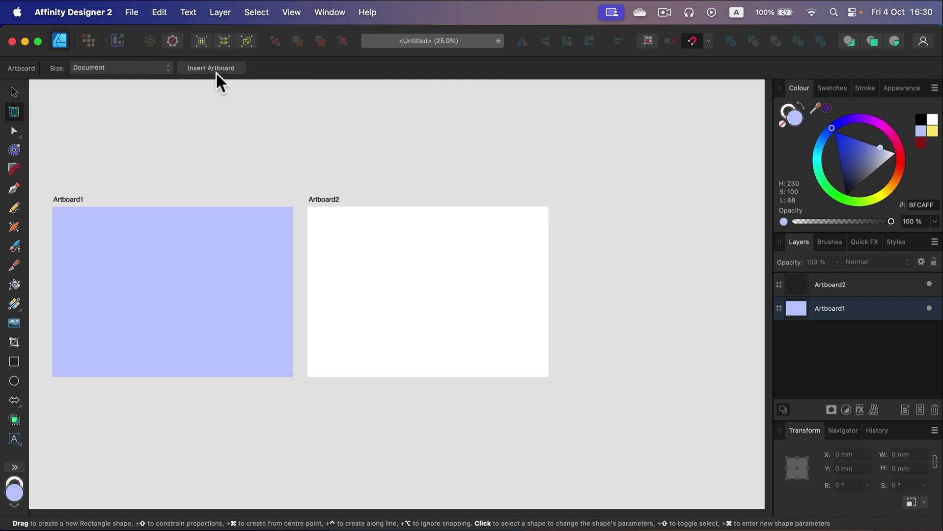
pyautogui.click(14, 92)
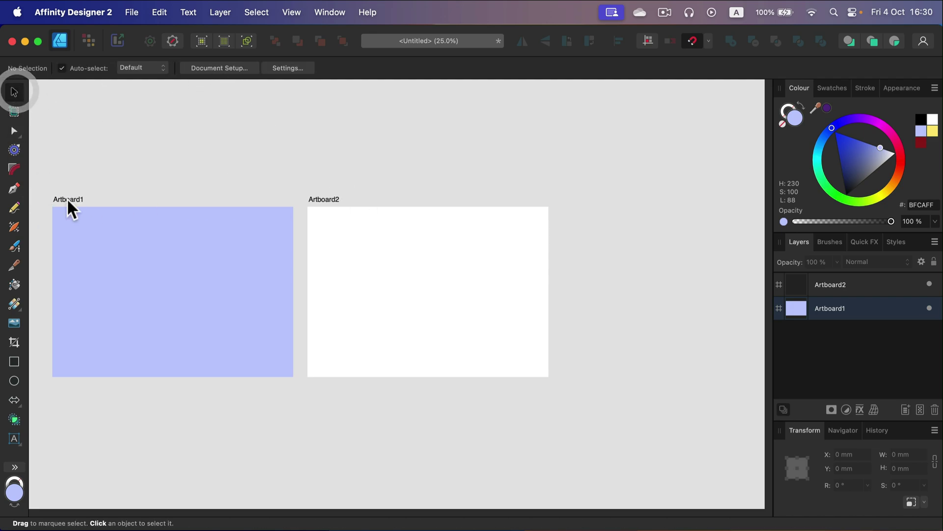
pyautogui.click(68, 199)
pyautogui.click(867, 156)
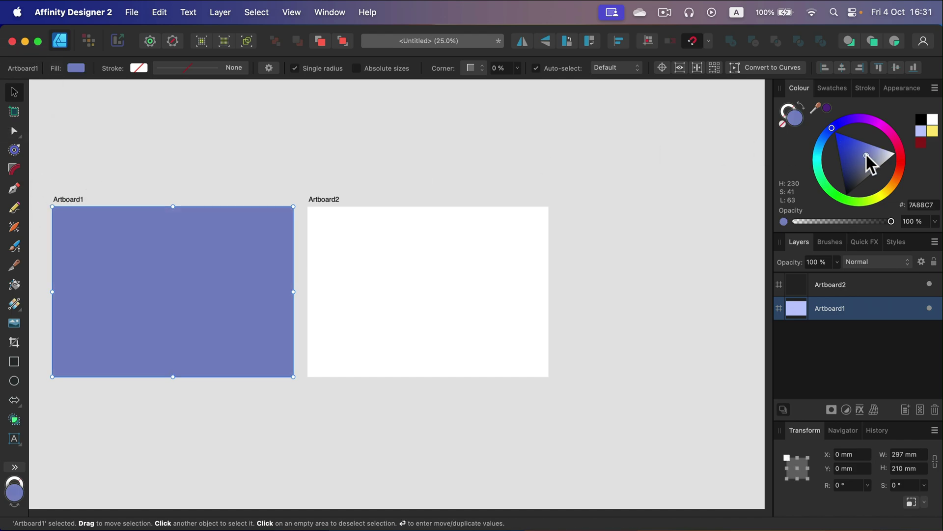
pyautogui.click(817, 157)
# Delete Artboard2, leaving Artboard1 as the only artboard.
pyautogui.click(395, 181)
pyautogui.click(325, 199)
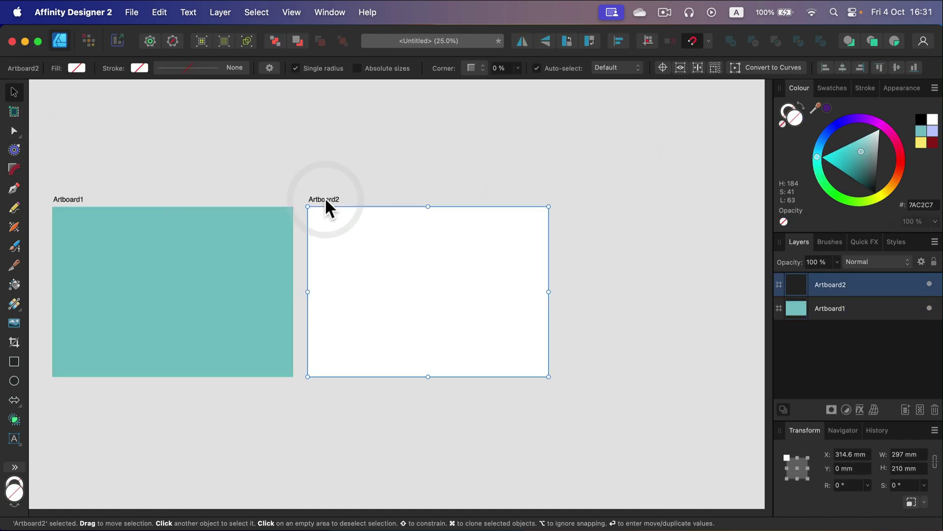
pyautogui.press('Delete')
pyautogui.click(417, 178)
pyautogui.moveTo(200, 189); pyautogui.dragTo(370, 197)
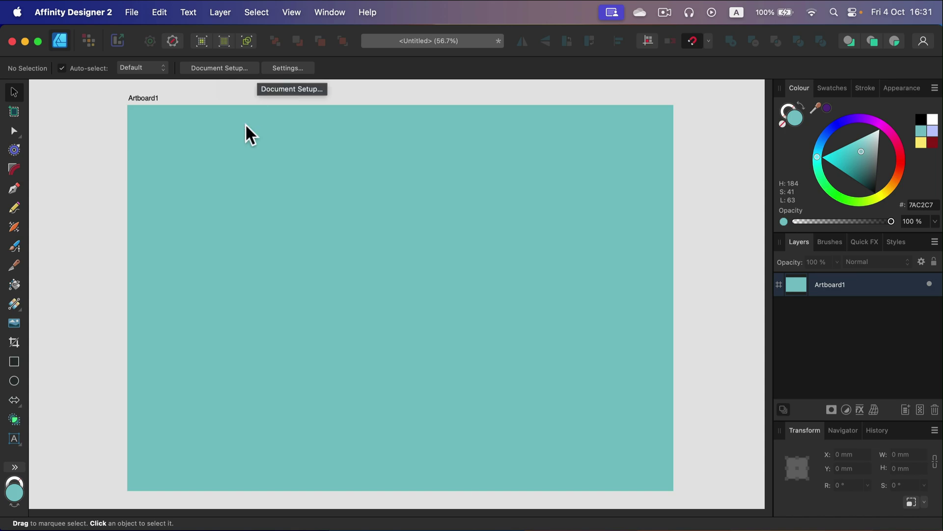
pyautogui.click(13, 363)
pyautogui.moveTo(208, 186); pyautogui.dragTo(559, 412)
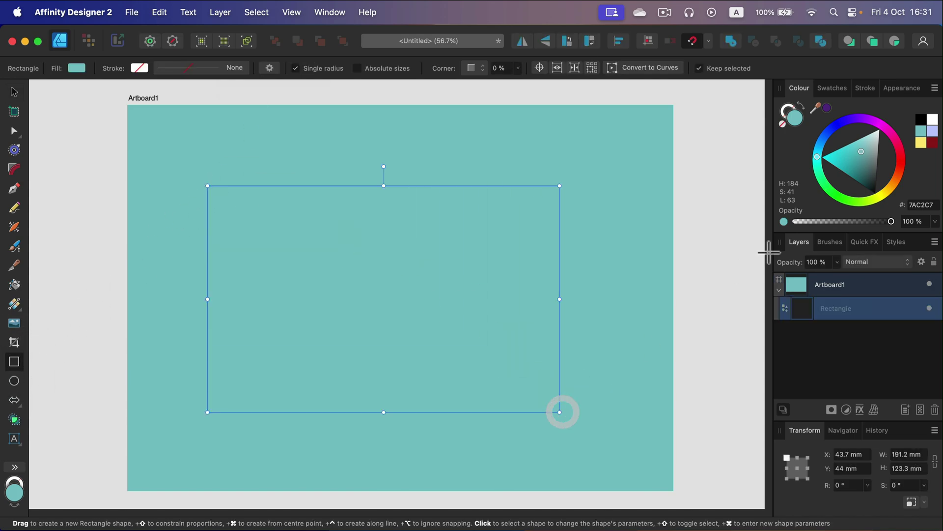
pyautogui.click(826, 135)
pyautogui.moveTo(848, 170); pyautogui.dragTo(841, 164)
pyautogui.click(14, 92)
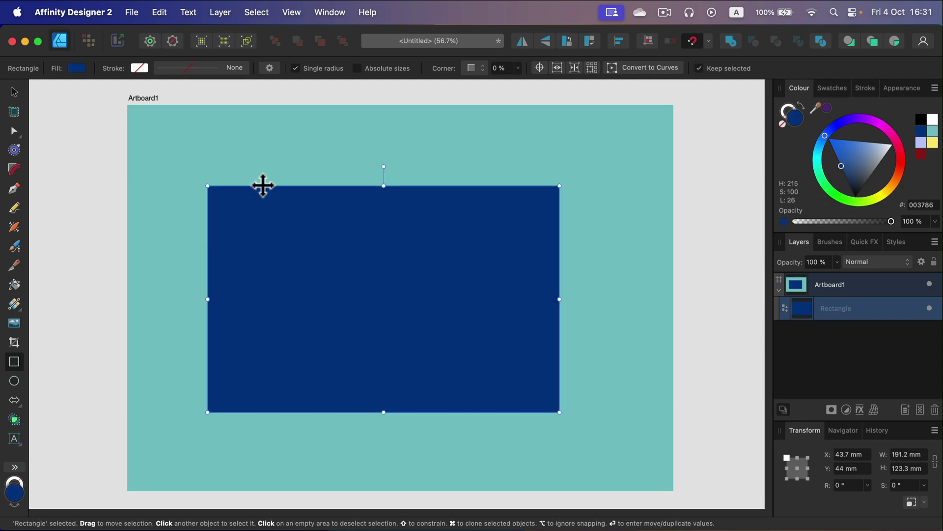
pyautogui.moveTo(208, 187); pyautogui.dragTo(128, 105)
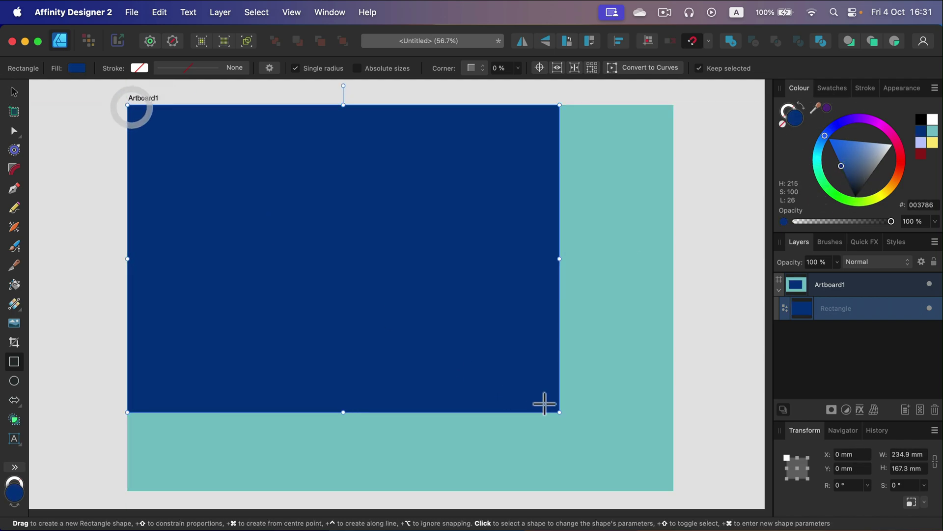
pyautogui.moveTo(559, 412); pyautogui.dragTo(673, 298)
pyautogui.click(759, 379)
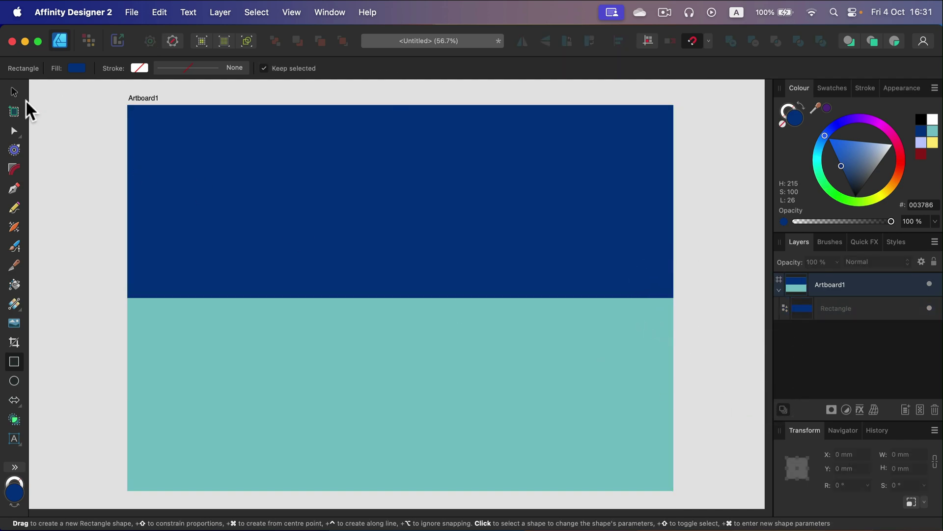
pyautogui.click(16, 90)
pyautogui.click(243, 177)
pyautogui.press('Delete')
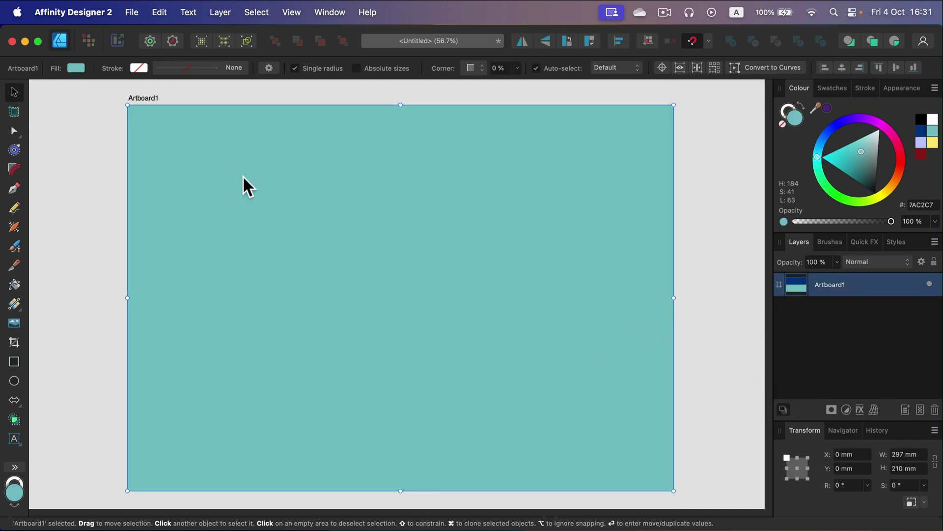
pyautogui.click(14, 112)
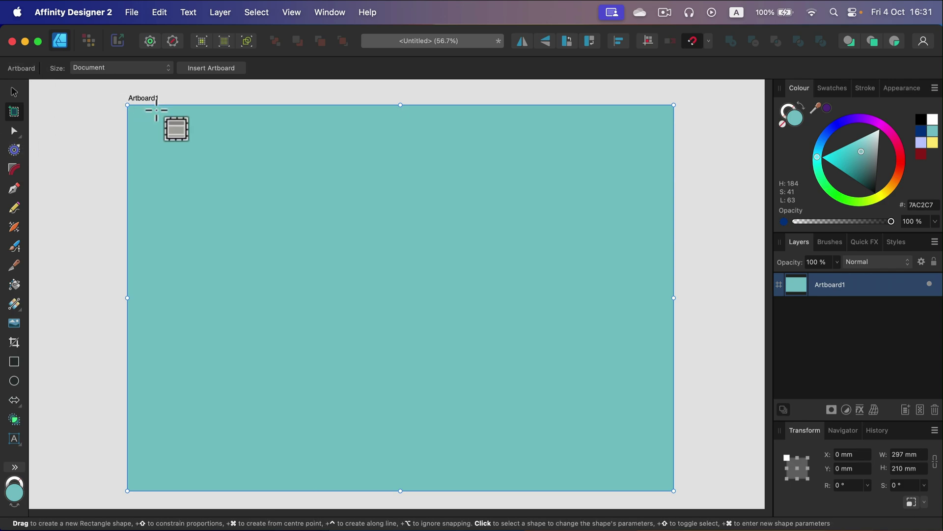